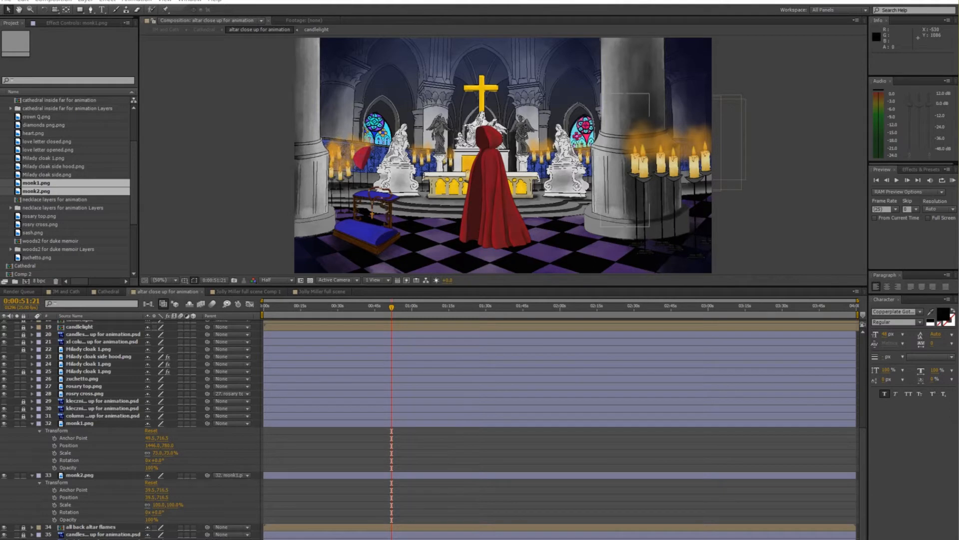
Select the monk1.png layer and move the work area start to about 20 seconds
left_click(629, 186)
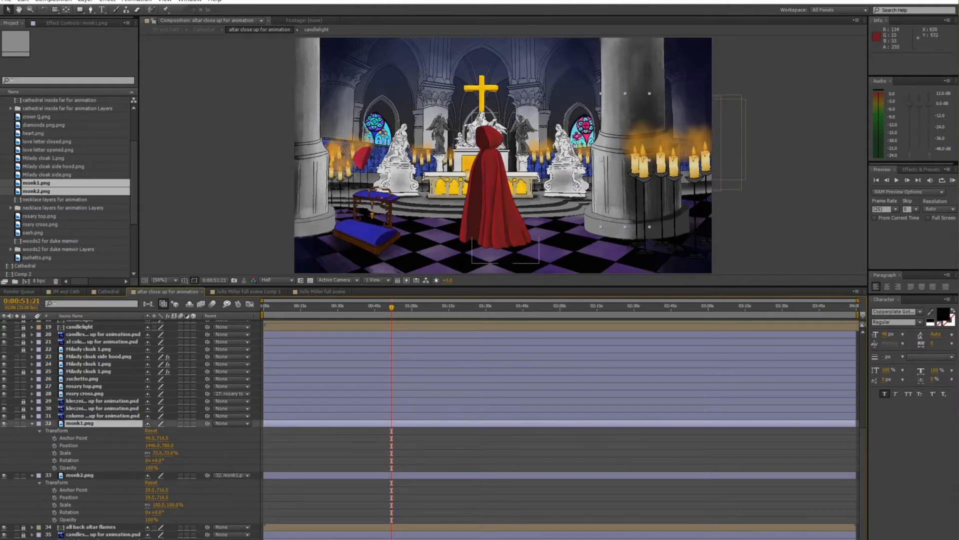
left_click_drag(392, 307, 323, 307)
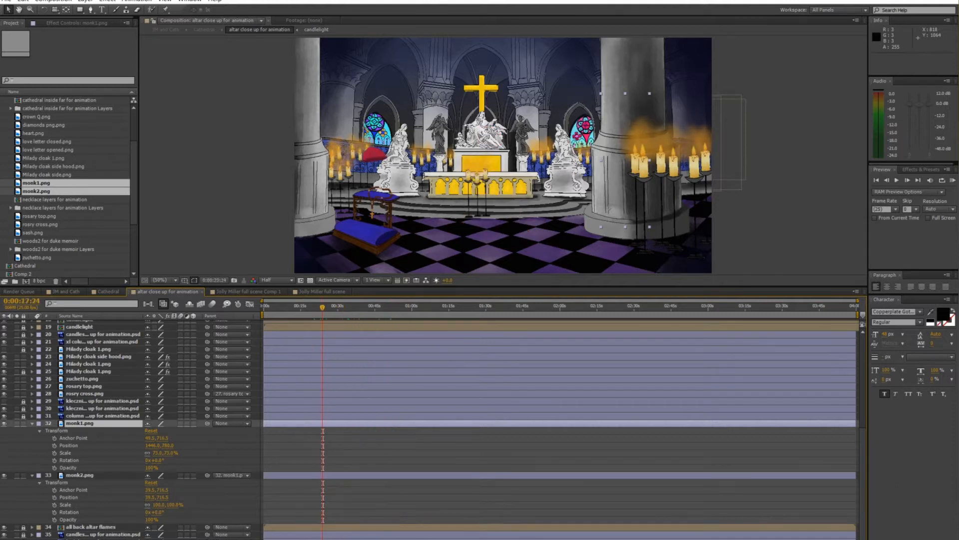
left_click_drag(322, 307, 324, 308)
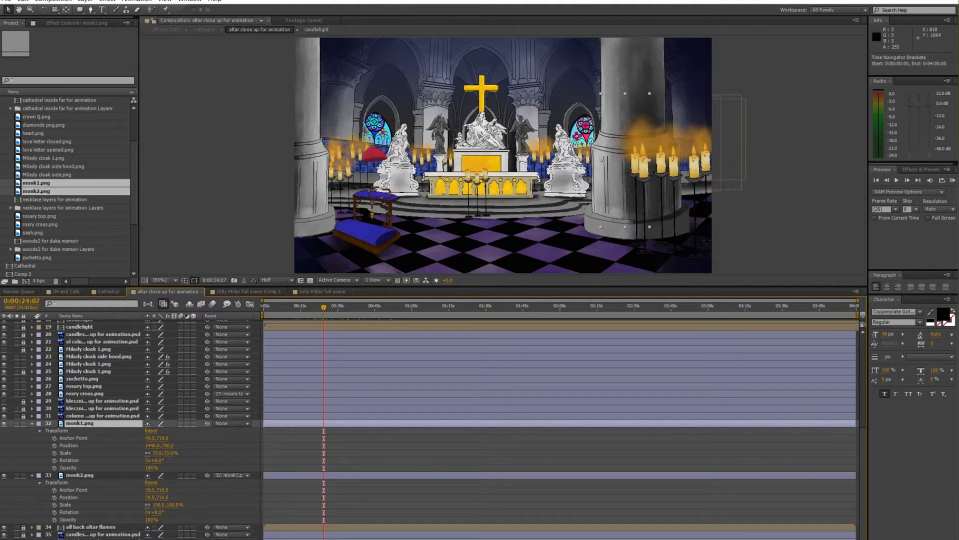
left_click_drag(264, 315, 313, 315)
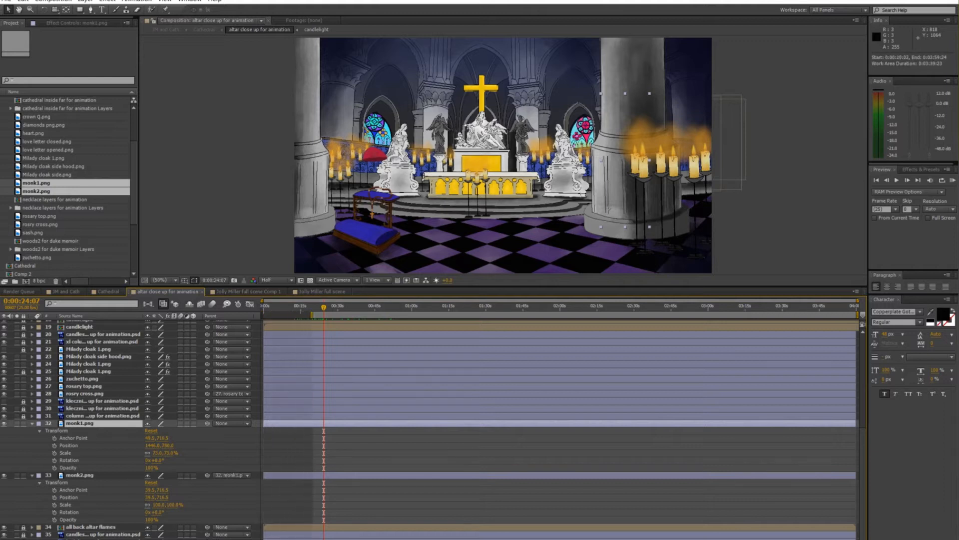
key("equal")
key("equal")
key("equal")
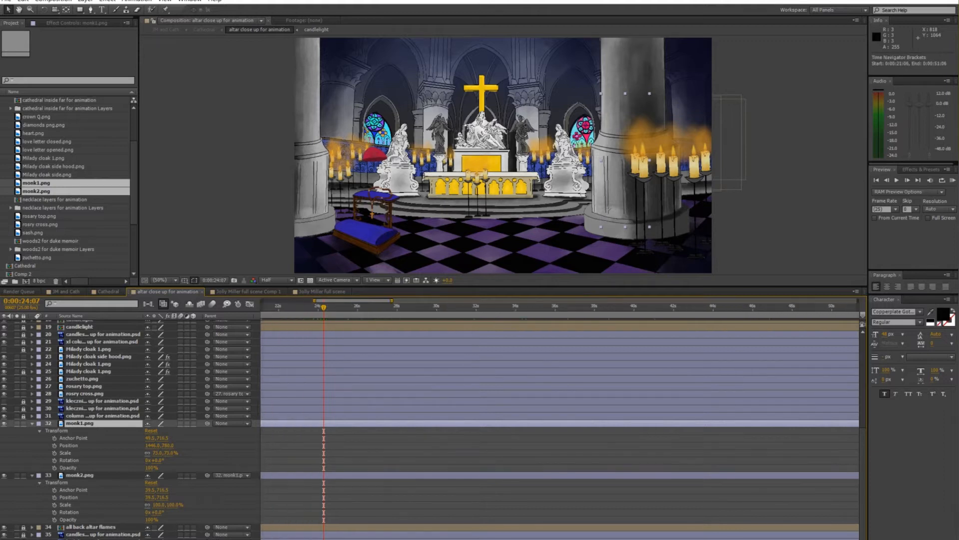
Show the transform keyframes of zuchetto.png, set the work area start to 0:00:33:04 and go to frame 0:00:38:02
mouse_move(324, 307)
left_mouse_down()
mouse_move(316, 307)
mouse_move(325, 307)
left_mouse_up()
left_click(32, 379)
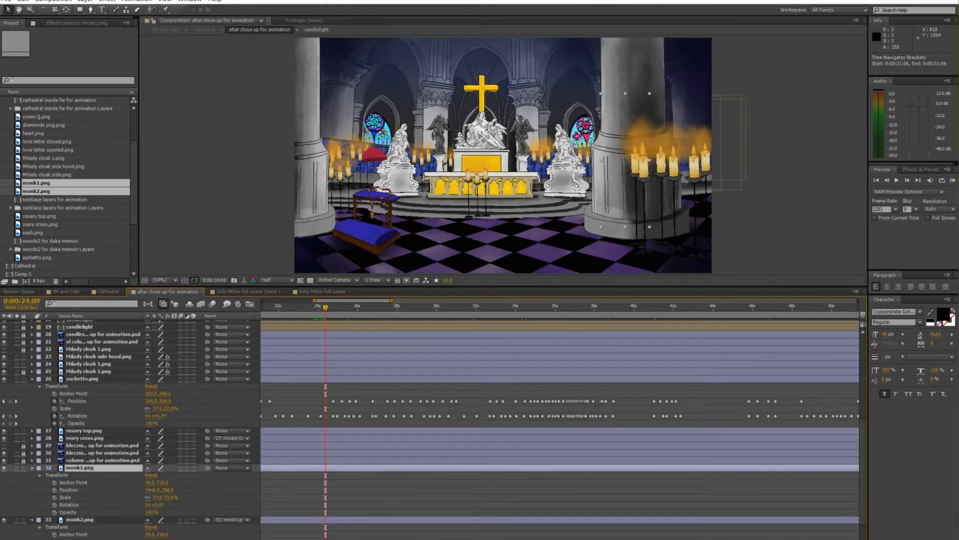
left_click_drag(325, 307, 375, 307)
key("minus")
left_click_drag(303, 314, 391, 300)
key("space")
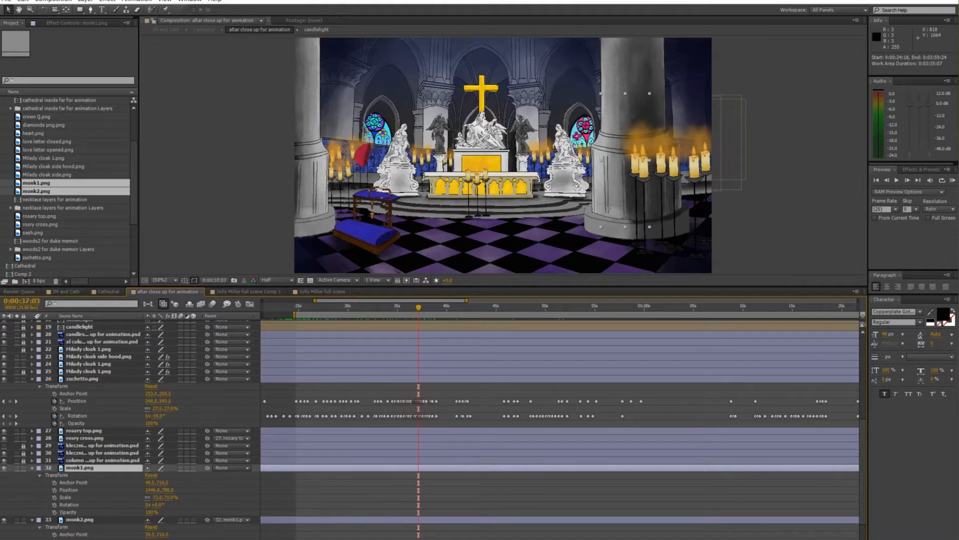
left_click_drag(294, 315, 377, 308)
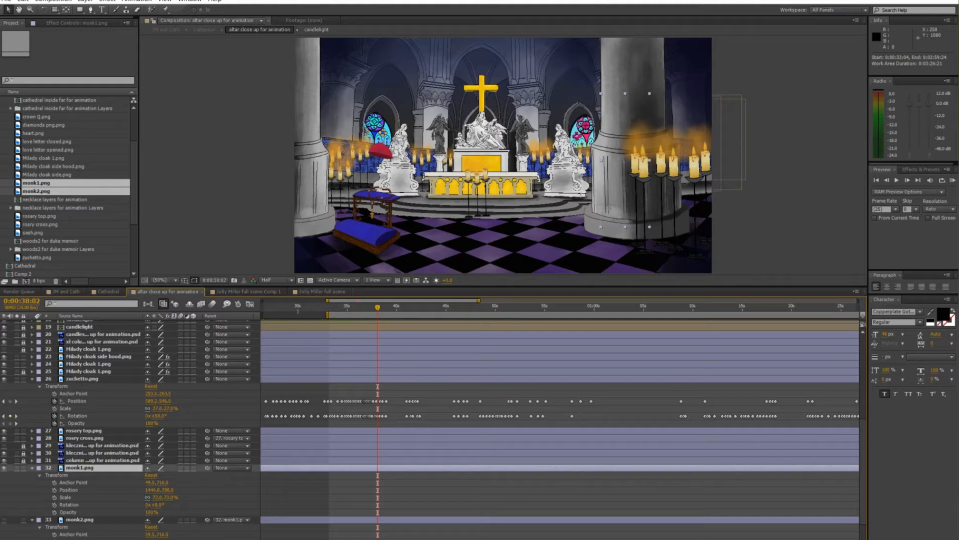
Keyframe monk1.png's opacity at 0% on 0:00:37:19 and 100% on 0:00:38:02
left_click(54, 512)
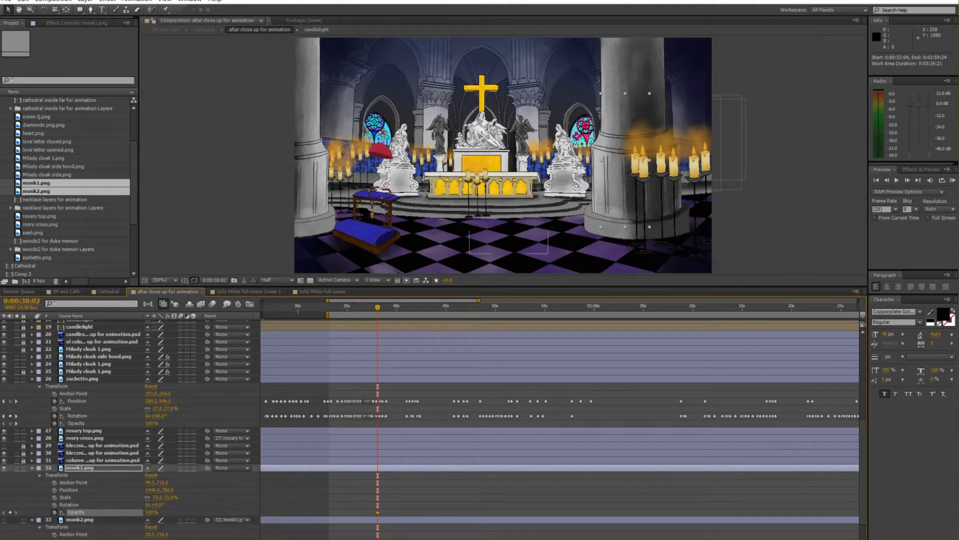
left_click_drag(378, 307, 374, 307)
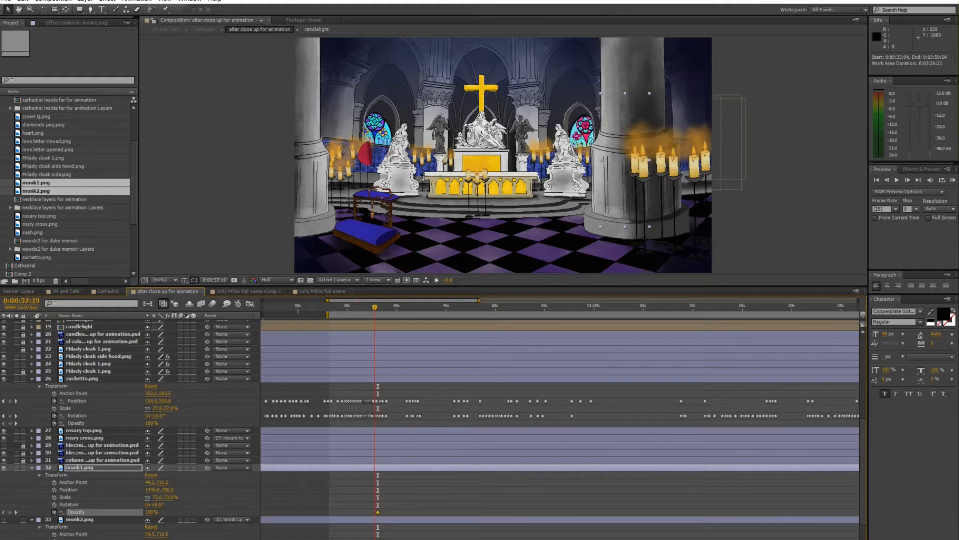
left_click_drag(378, 512, 375, 512)
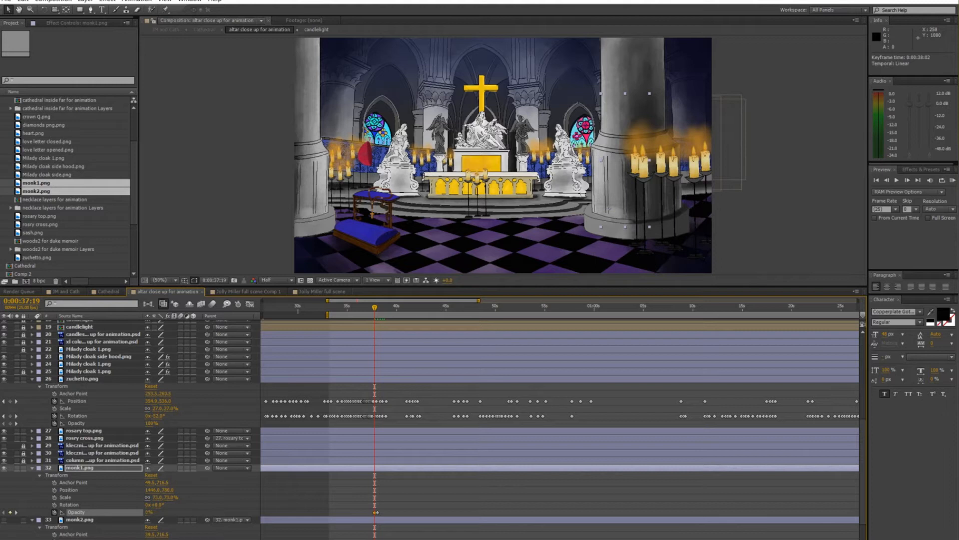
Keyframe monk1.png's position at 0:00:38:02 and move the monk in front of the altar to 644, 824 at 0:00:40:01
mouse_move(374, 307)
left_mouse_down()
mouse_move(351, 308)
mouse_move(377, 307)
left_mouse_up()
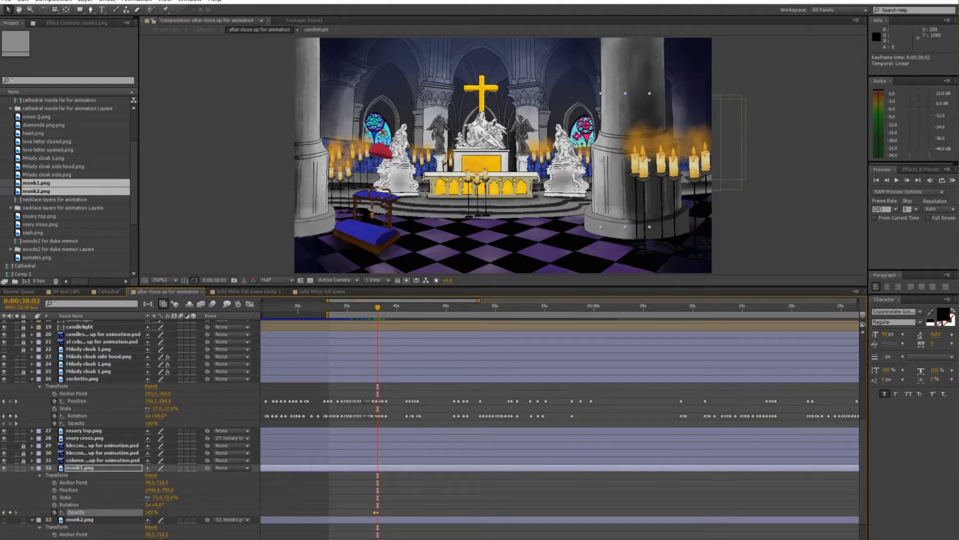
left_click(55, 489)
left_click(377, 491)
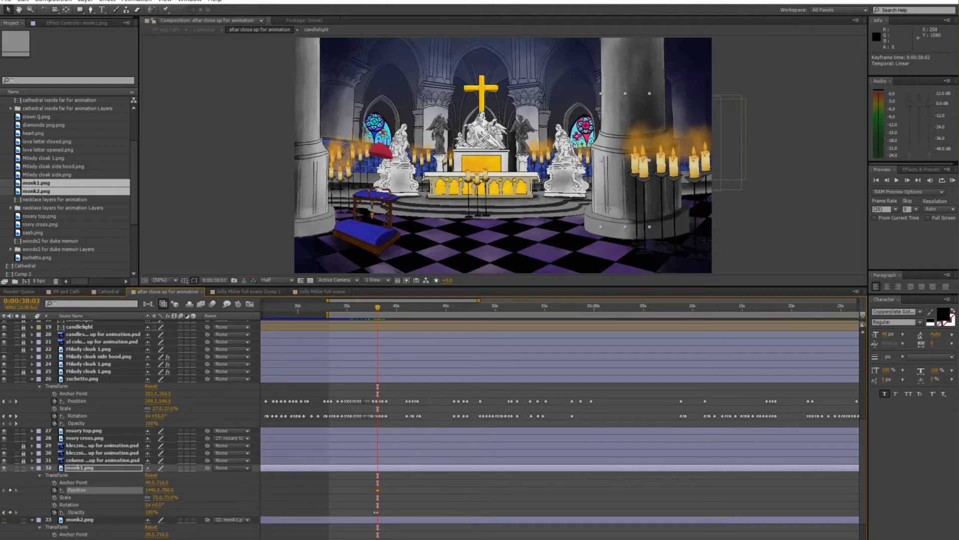
left_click_drag(378, 307, 397, 307)
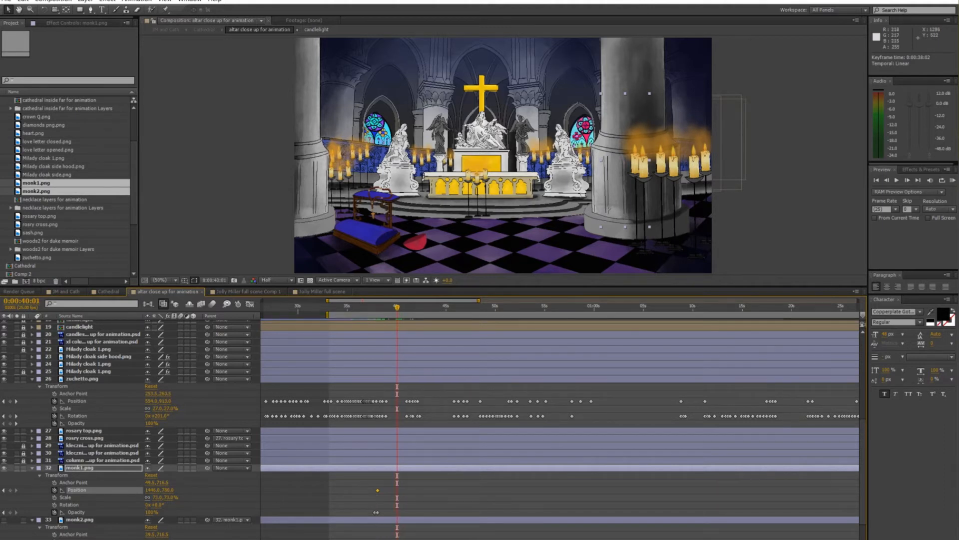
left_click_drag(614, 177, 439, 186)
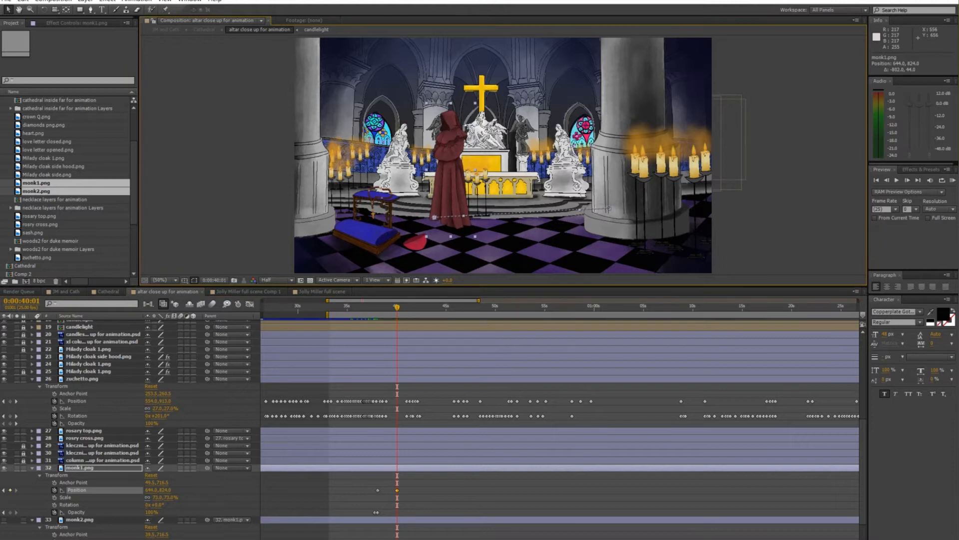
Bend monk1.png's walking path by adjusting the direction handle of its first position keyframe, and preview the walk
left_click_drag(397, 307, 378, 307)
key("space")
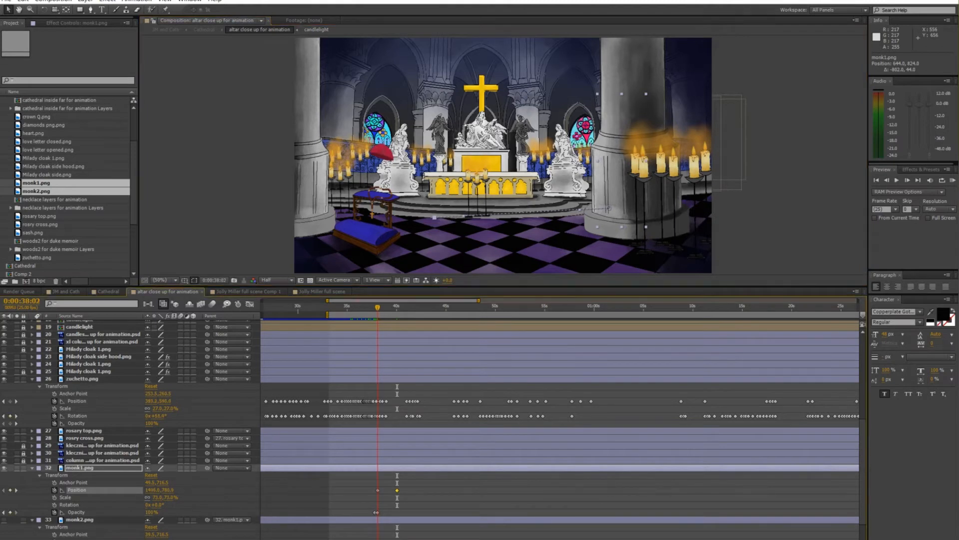
key("equal")
key("equal")
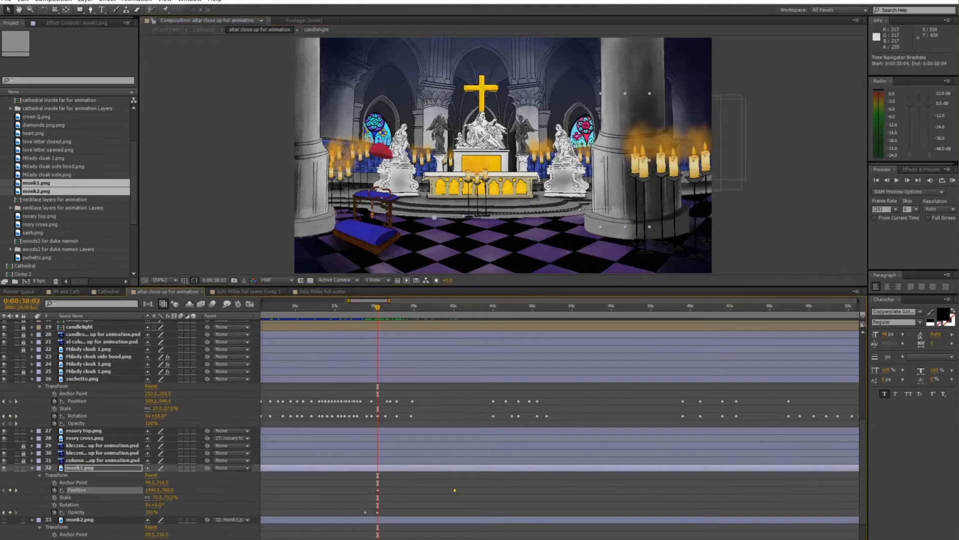
left_click_drag(614, 213, 551, 227)
key("space")
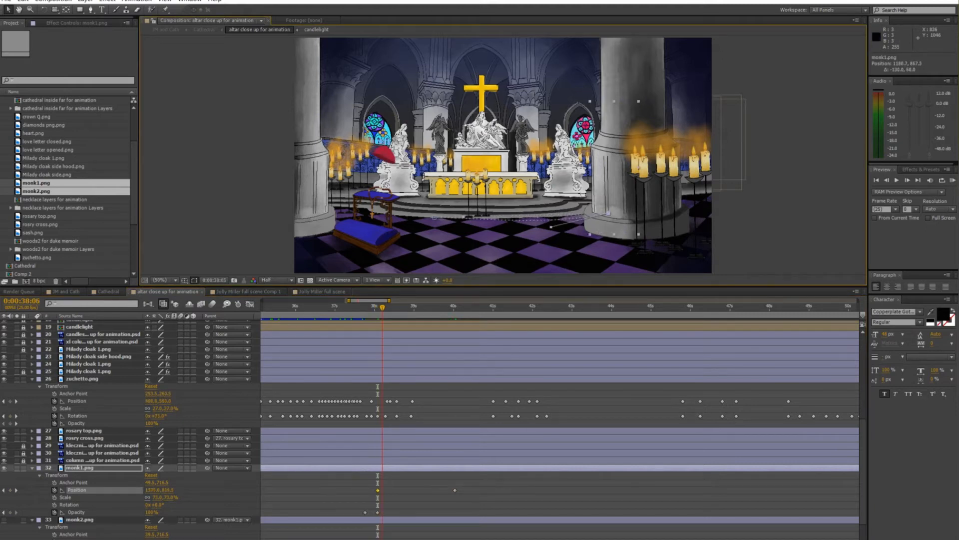
left_click_drag(398, 307, 398, 307)
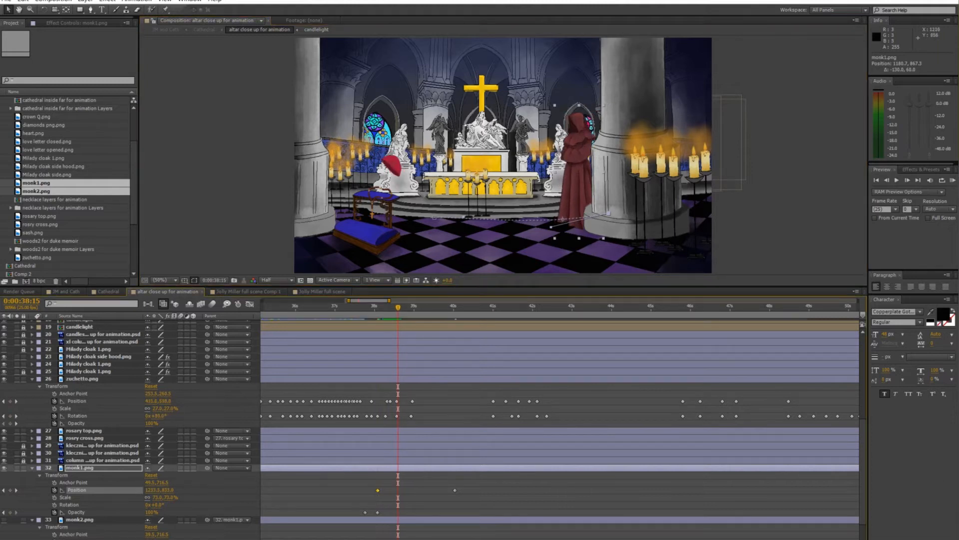
left_click_drag(551, 227, 549, 221)
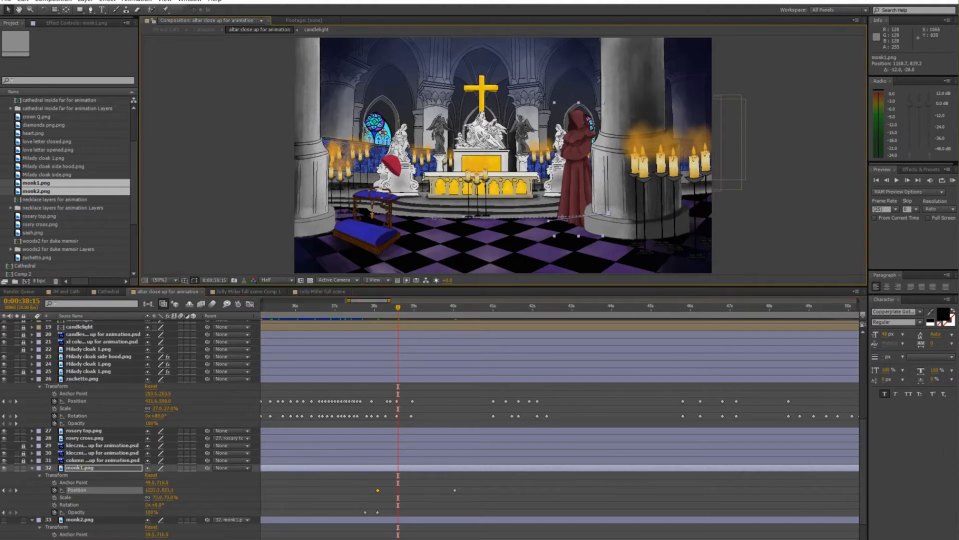
key("shift+Page_Up")
key("space")
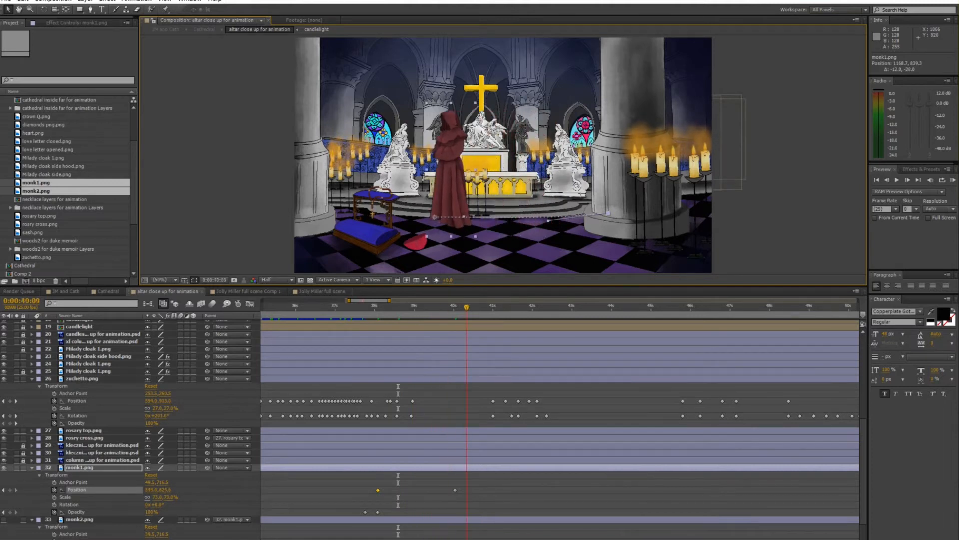
At 0:00:40:01, add opacity keyframes of 100% for monk1.png and 0% for monk2.png
key("Page_Up")
left_click_drag(463, 308, 455, 307)
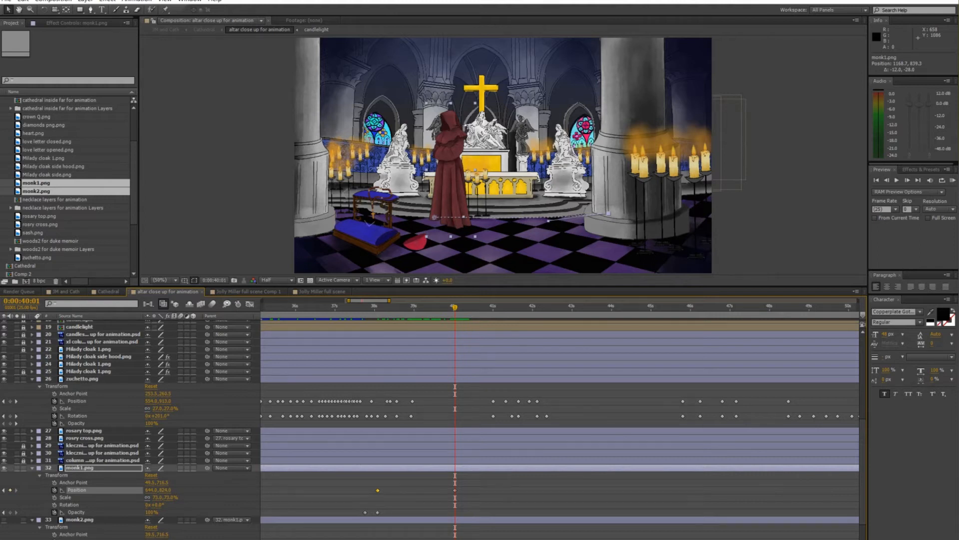
scroll(430, 429, "down", 2)
scroll(429, 430, "down", 1)
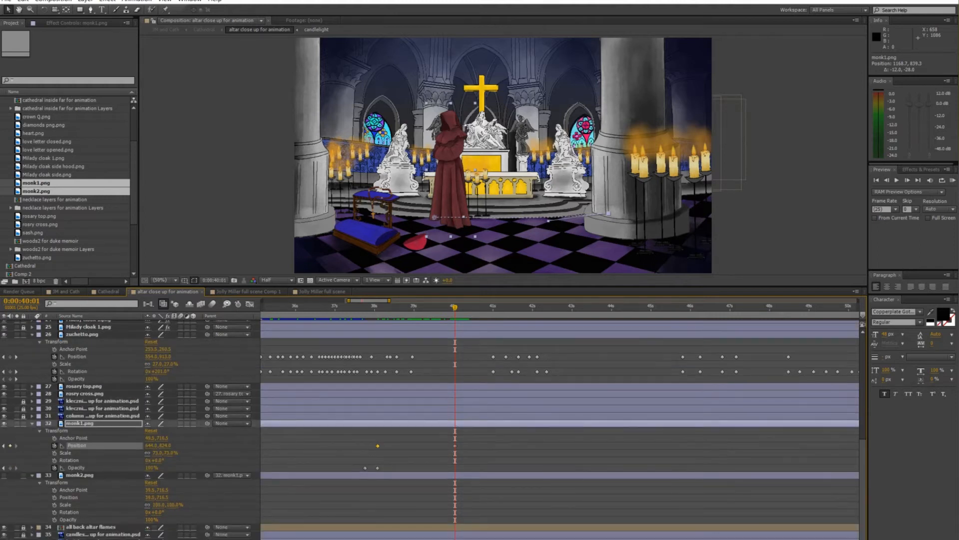
left_click(55, 519)
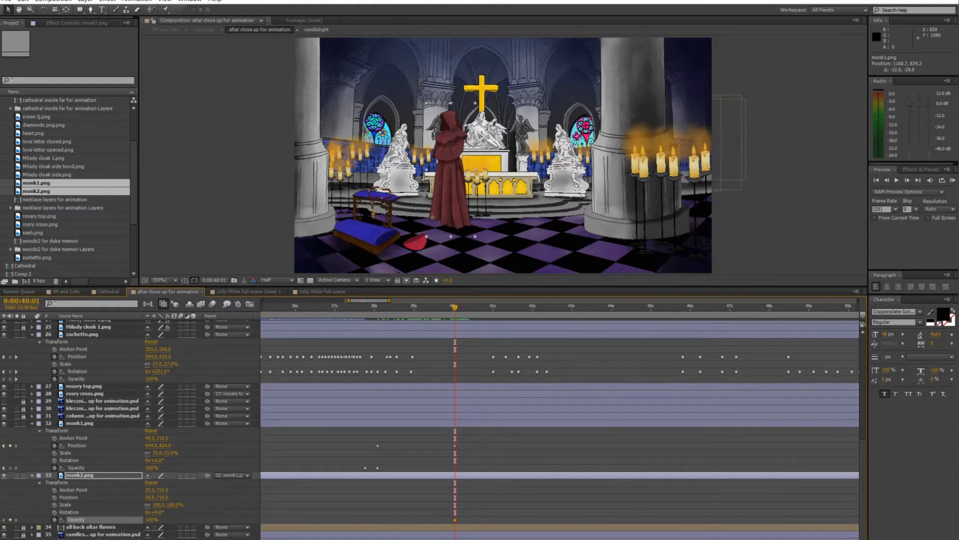
left_click(10, 468)
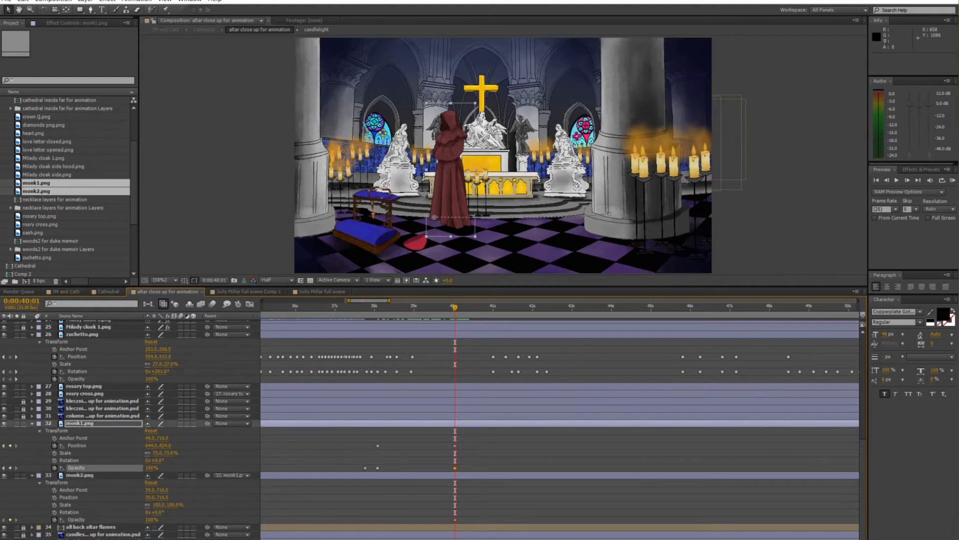
left_click_drag(150, 520, 101, 520)
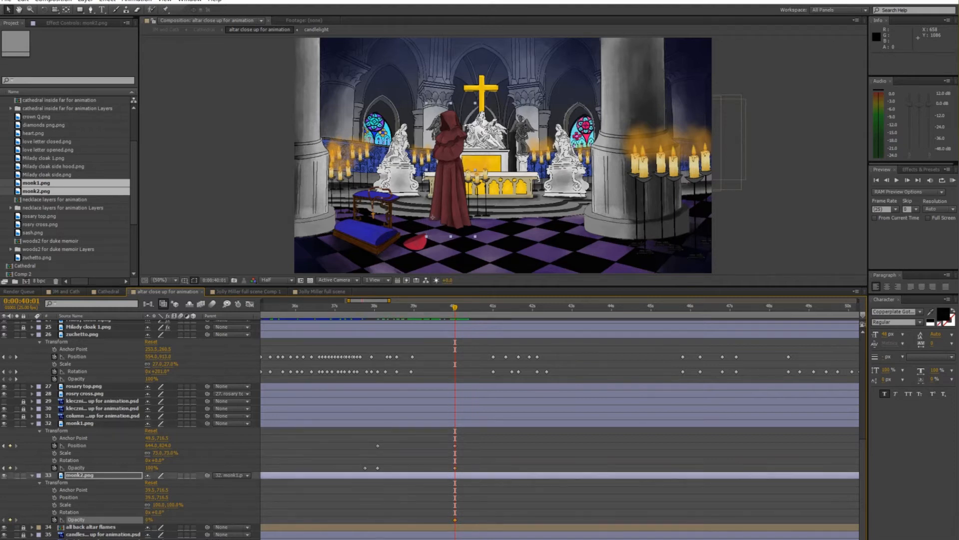
At 0:00:40:02, set monk1.png's opacity to 0% and monk2.png's to 100%, and step through the swap
key("Page_Down")
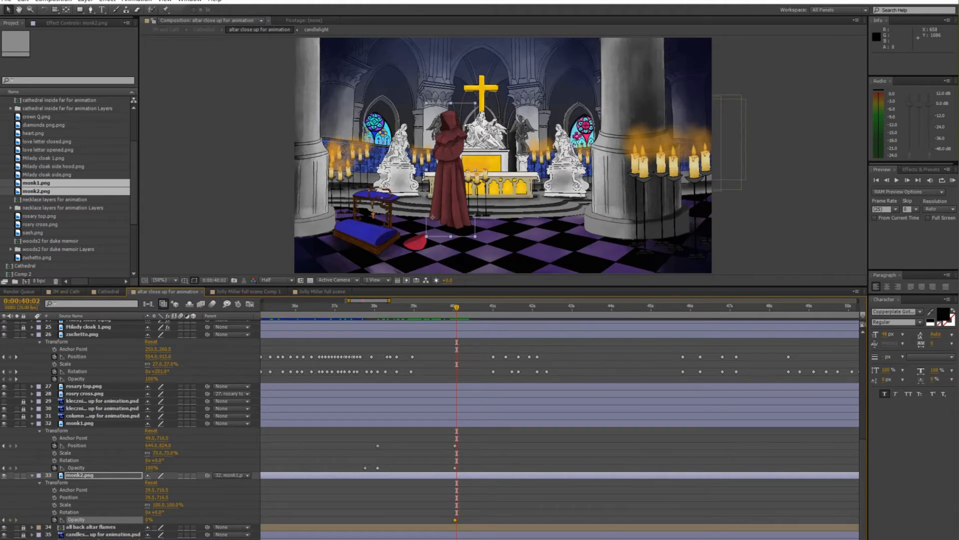
left_click_drag(150, 468, 100, 468)
left_click(457, 469)
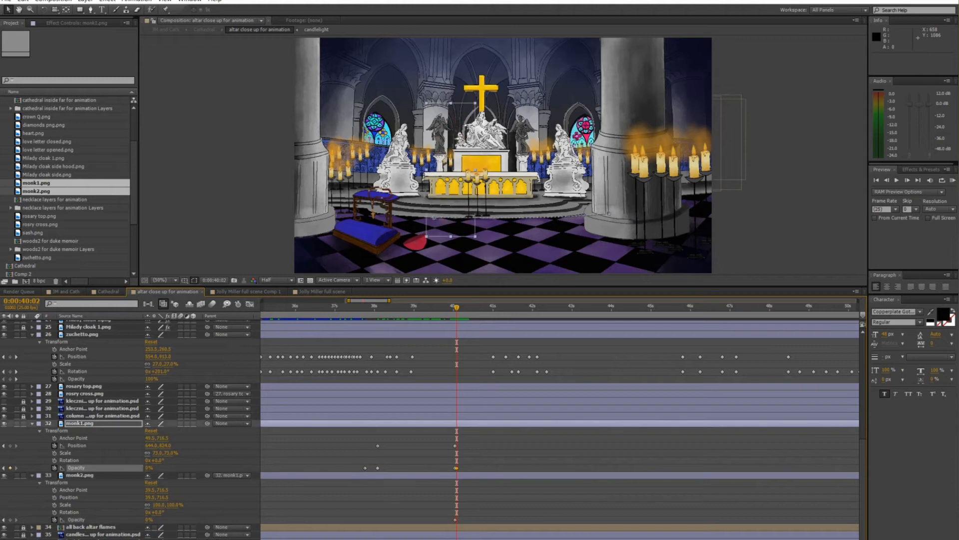
left_click_drag(149, 520, 206, 520)
key("Page_Up")
key("Page_Up")
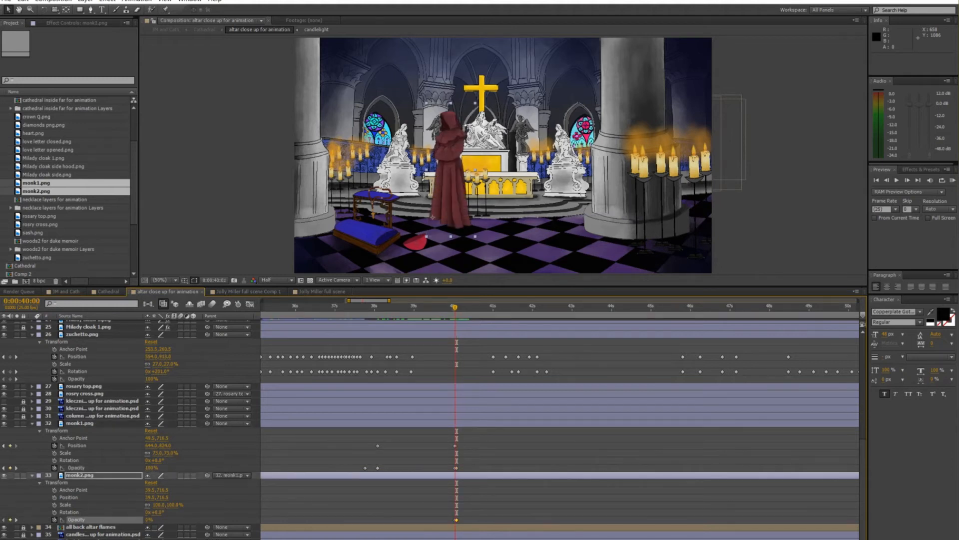
key("Page_Down")
key("Page_Down")
key("Page_Down")
Hold both monks' opacities with keyframes at 0:00:40:22, and set monk1.png to 100% and monk2.png to 0% at 0:00:40:23
left_click_drag(509, 308, 483, 308)
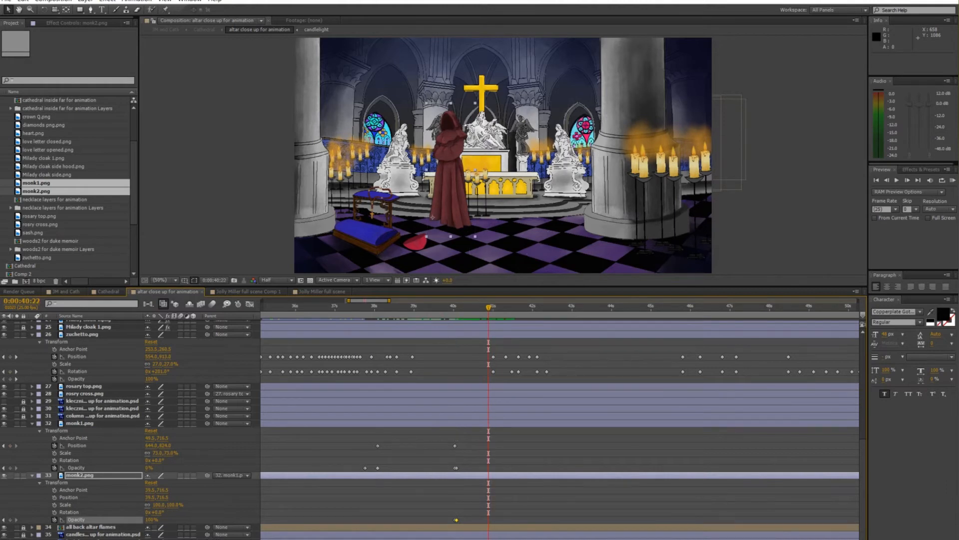
left_click(10, 520)
left_click(10, 467)
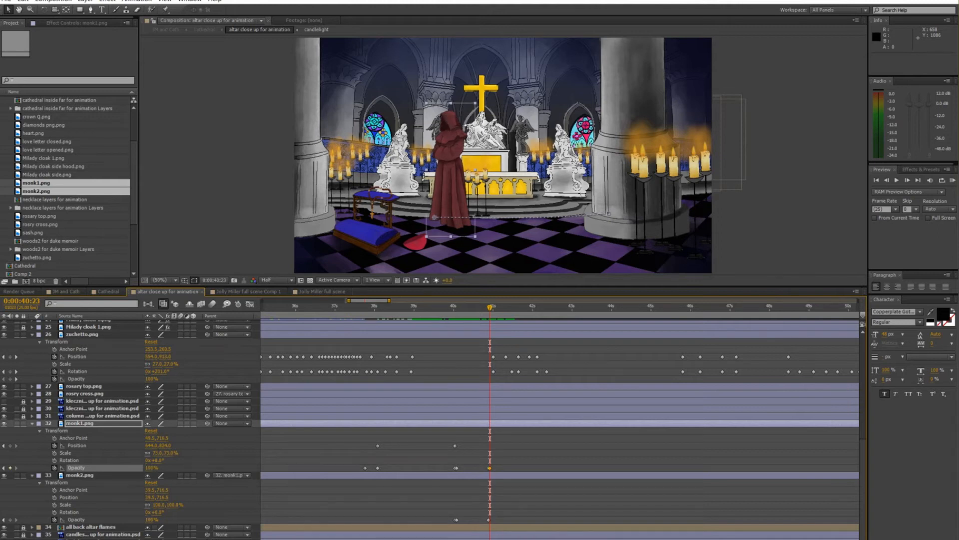
left_click_drag(149, 520, 101, 520)
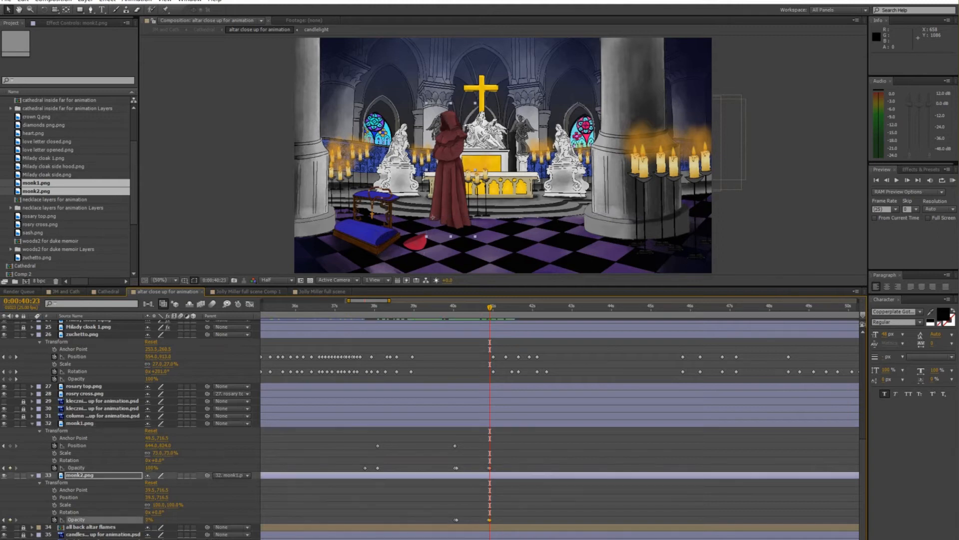
Scrub between 0:00:40:04 and 0:00:40:24 to check the monk's switch between the two images
key("Page_Down")
left_click_drag(489, 308, 459, 308)
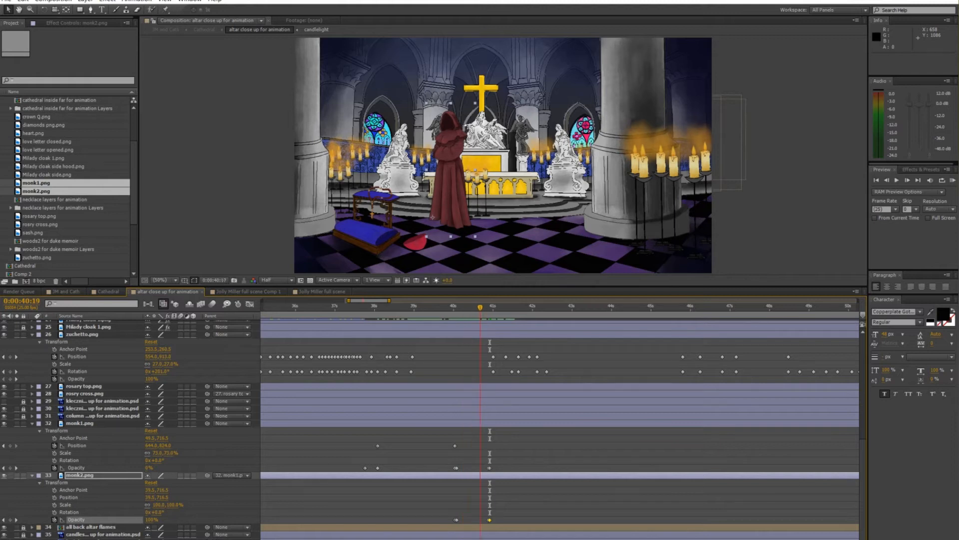
left_click_drag(486, 308, 490, 308)
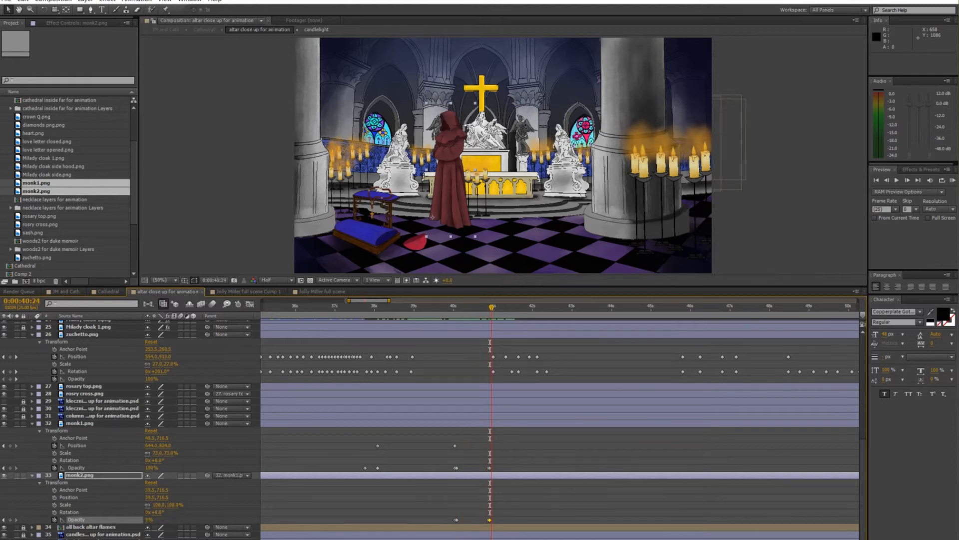
left_click_drag(489, 308, 458, 307)
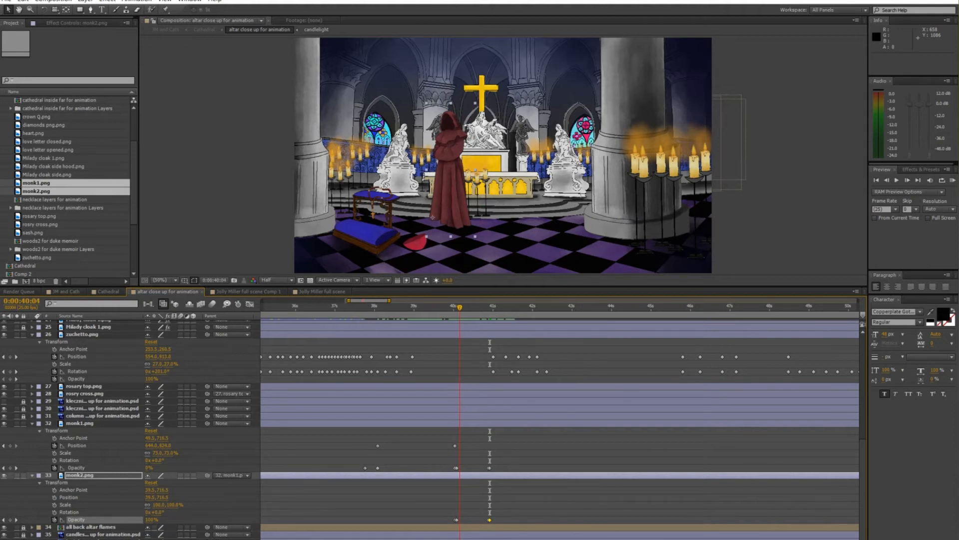
Move monk1.png's second position keyframe to about 0:00:40:07 and preview the walk
left_click_drag(460, 307, 452, 307)
left_click_drag(455, 445, 465, 445)
mouse_move(452, 307)
left_mouse_down()
mouse_move(475, 307)
mouse_move(449, 307)
mouse_move(468, 307)
left_mouse_up()
key("KP_0")
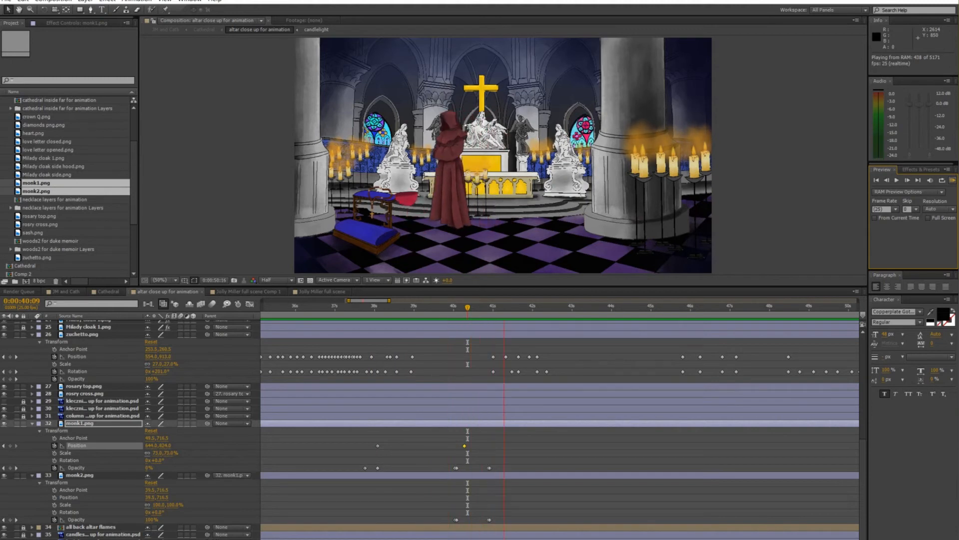
key("space")
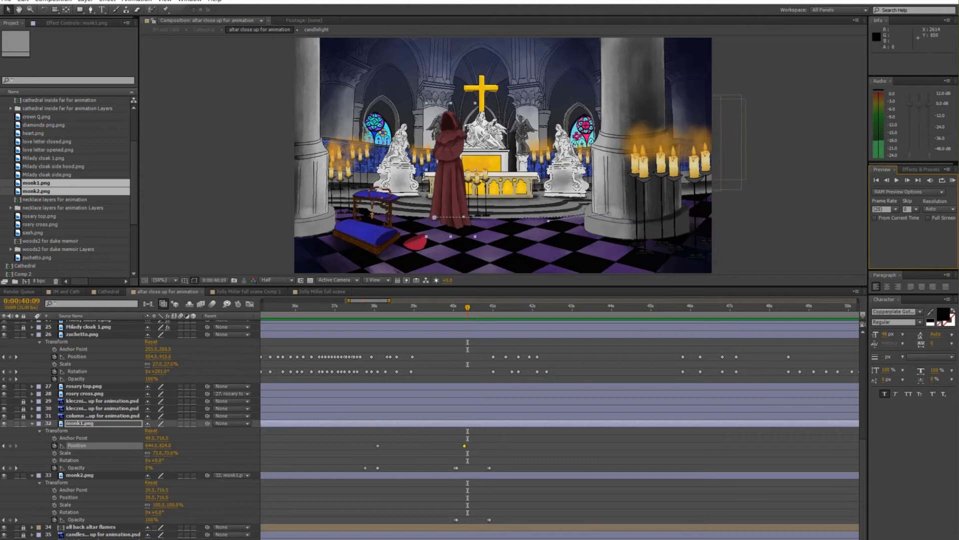
At 0:00:38:02, place monk1.png outside the frame at 1964, 774, and shift its starting position and opacity keyframes to 0:00:36:04
left_click_drag(468, 307, 376, 307)
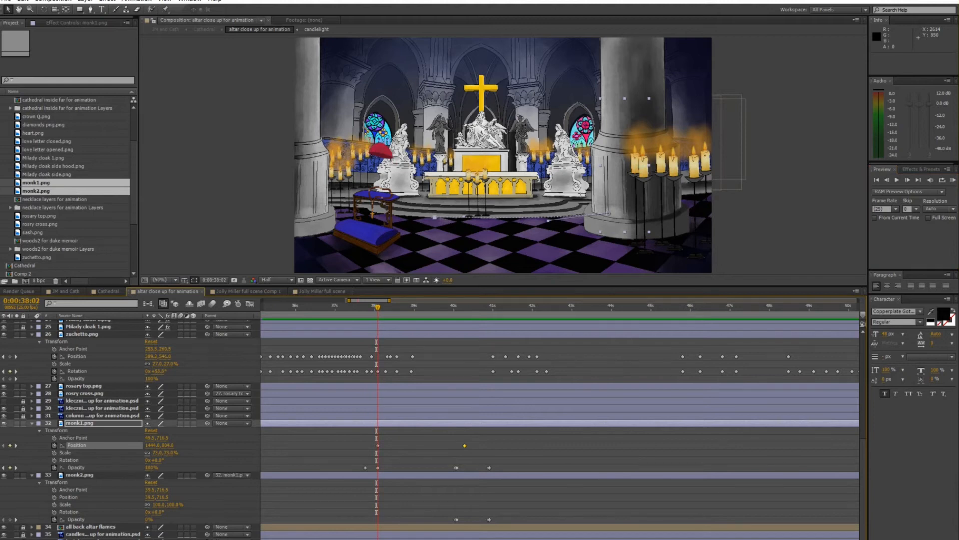
left_click_drag(650, 182, 745, 152)
left_click(633, 159)
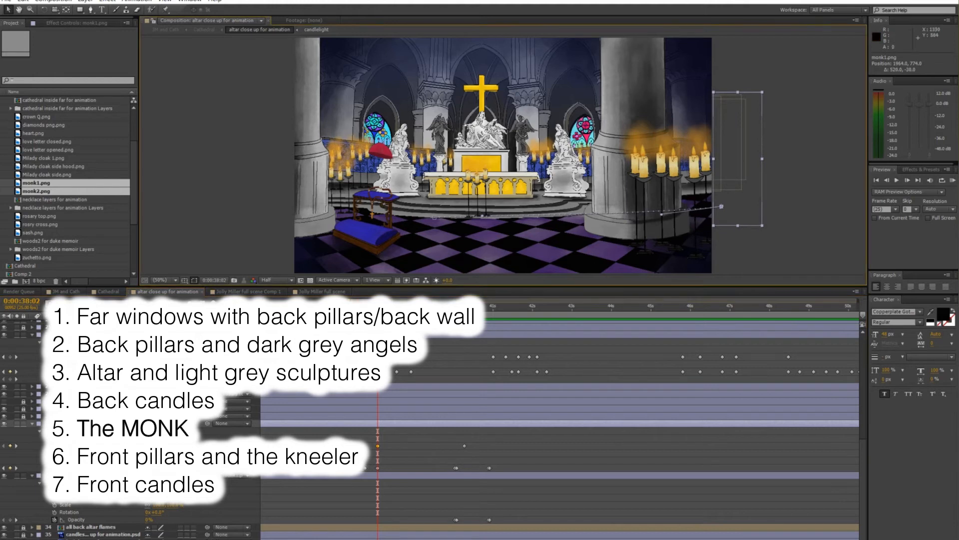
left_click_drag(388, 472, 303, 445)
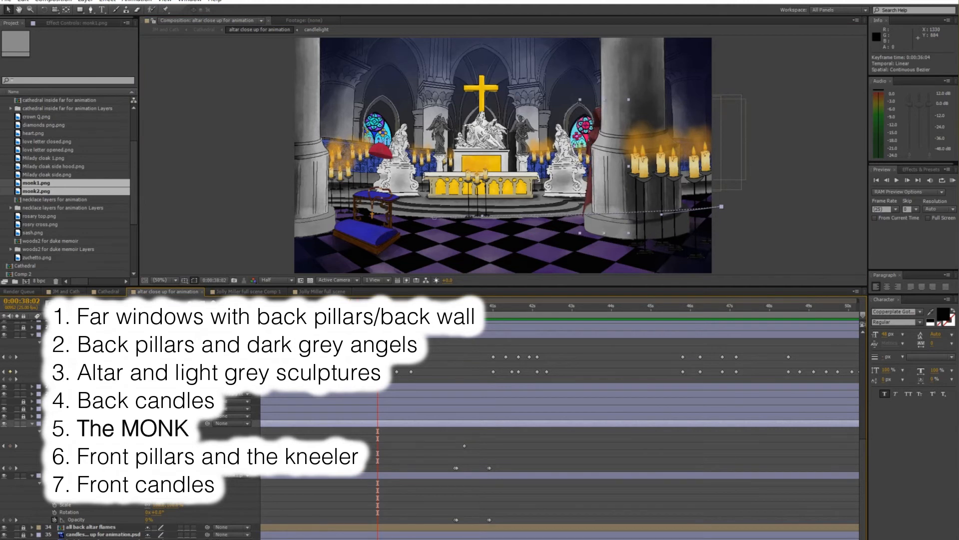
left_click_drag(377, 305, 290, 306)
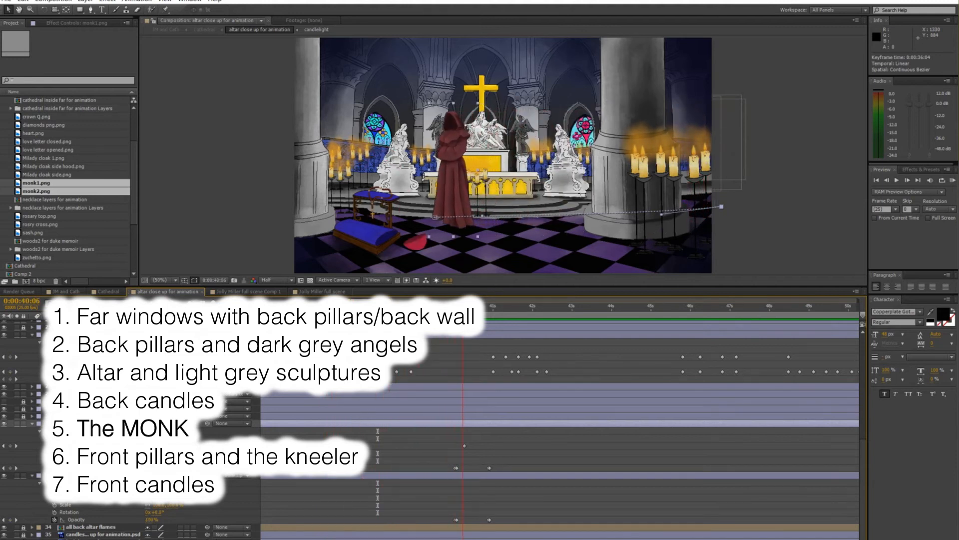
Delay the swap-back opacity keyframes of monk1.png and monk2.png to about 0:00:42:05
left_click_drag(485, 461, 506, 520)
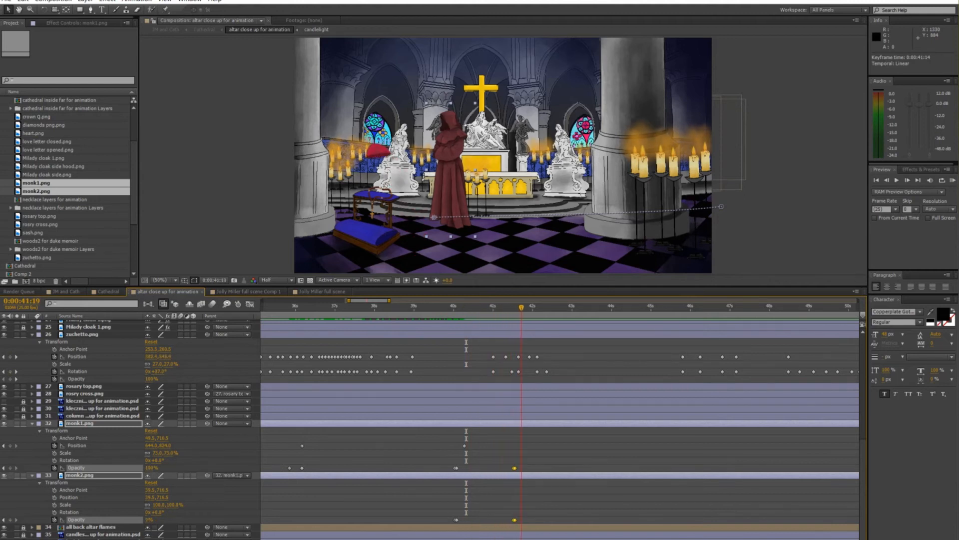
left_click_drag(532, 307, 544, 307)
left_click_drag(515, 520, 540, 520)
Add a position keyframe to monk1.png and move the monks' first opacity swap earlier to about 0:00:39:10
left_click_drag(544, 307, 423, 308)
left_click(557, 495)
left_click(10, 445)
key("minus")
left_click(79, 475)
left_click(77, 445)
left_click_drag(437, 520, 423, 520)
left_click_drag(422, 307, 389, 307)
Delete monk1.png's position keyframes within the walk-in stretch and apply Easy Ease to its keyframes
key("g")
left_click_drag(327, 442, 428, 449)
key("Delete")
left_click_drag(389, 307, 426, 307)
key("F9")
Move the first opacity swap to about 0:00:39:04 and monk1.png's starting position and opacity keyframes to about 0:00:32:12
left_click_drag(424, 520, 419, 519)
left_click(953, 180)
left_click_drag(320, 446, 287, 446)
left_click_drag(315, 468, 286, 468)
mouse_move(429, 307)
left_mouse_down()
mouse_move(339, 307)
mouse_move(558, 308)
mouse_move(366, 307)
mouse_move(416, 308)
left_mouse_up()
Place puppet pins on monk1.png at the hood, the lower robe and the hem
left_click(32, 475)
key("ctrl+p")
left_click(455, 120)
left_click(455, 195)
left_click(470, 221)
Copy the Puppet Pin 5 position keyframes of monk1.png and paste them at about 0:00:42:16 for the second walk
left_click_drag(416, 308, 427, 307)
left_click_drag(332, 441, 423, 450)
key("ctrl+c")
left_click_drag(427, 307, 488, 307)
key("ctrl+v")
left_click_drag(488, 307, 540, 307)
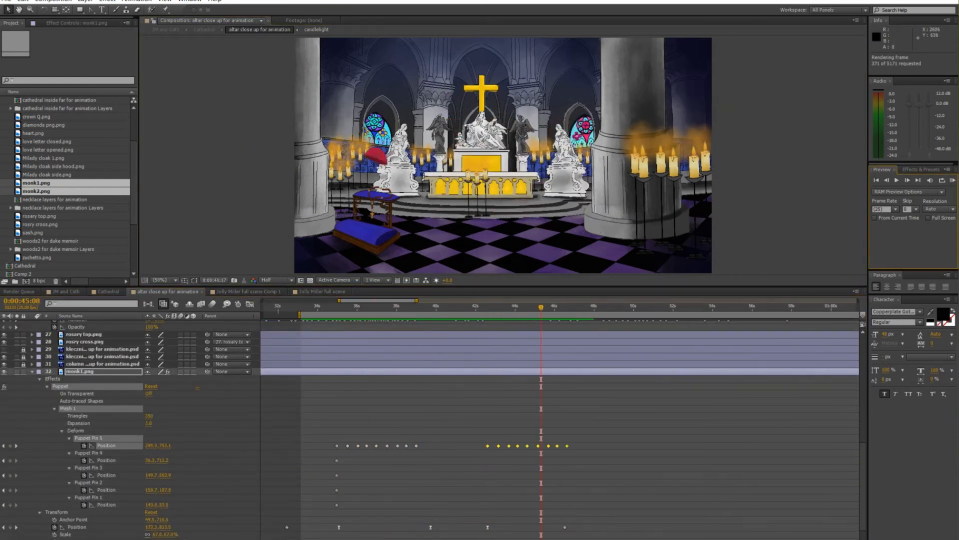
Duplicate the monk1.png and monk2.png layers, place the copies just below the column layer, and expand their properties
left_click(32, 371)
key("ctrl+d")
left_click_drag(80, 526, 80, 509)
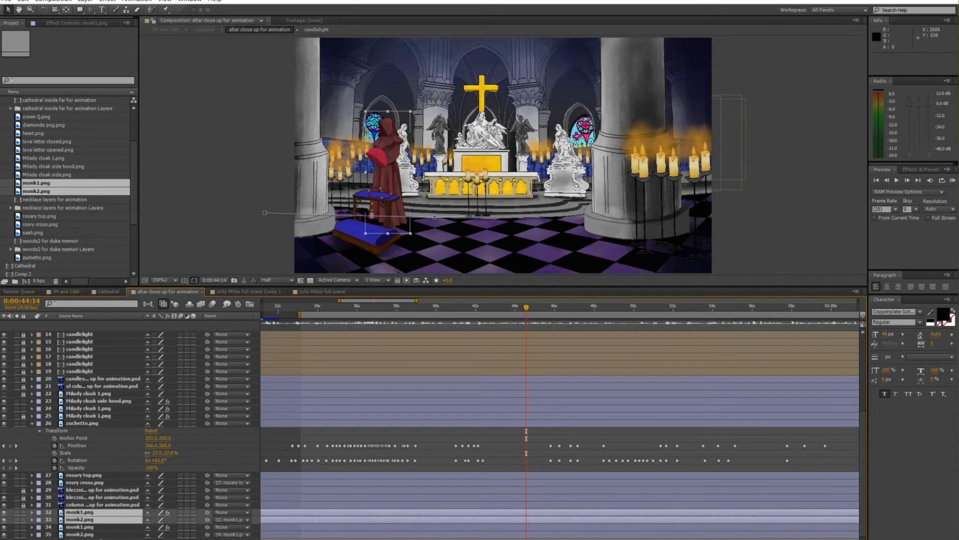
left_click(32, 512)
scroll(80, 500, "down", 3)
left_click(40, 453)
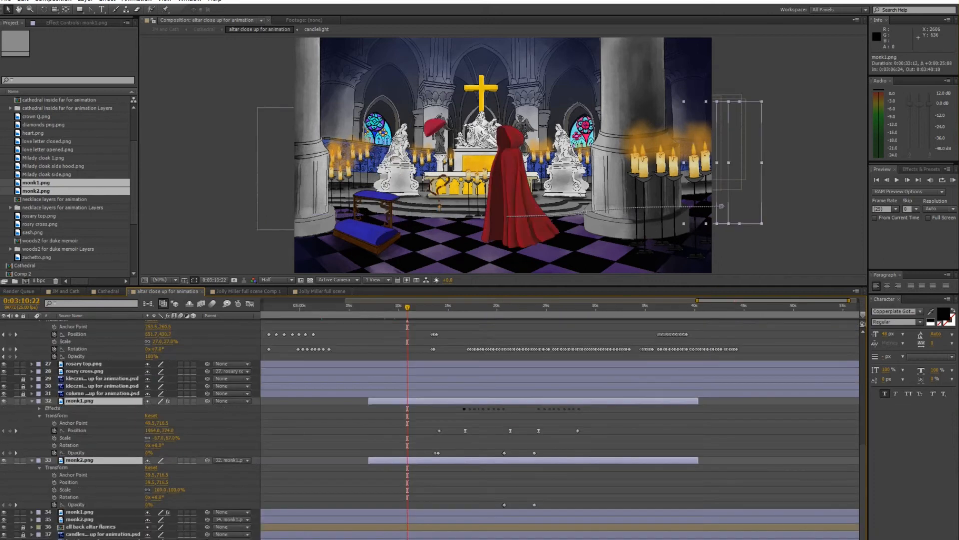
Slide the duplicated monk1.png and monk2.png layers later in time so they start at about 0:03:21
left_click_drag(407, 307, 682, 307)
left_click_drag(533, 401, 675, 400)
key("ctrl+shift+a")
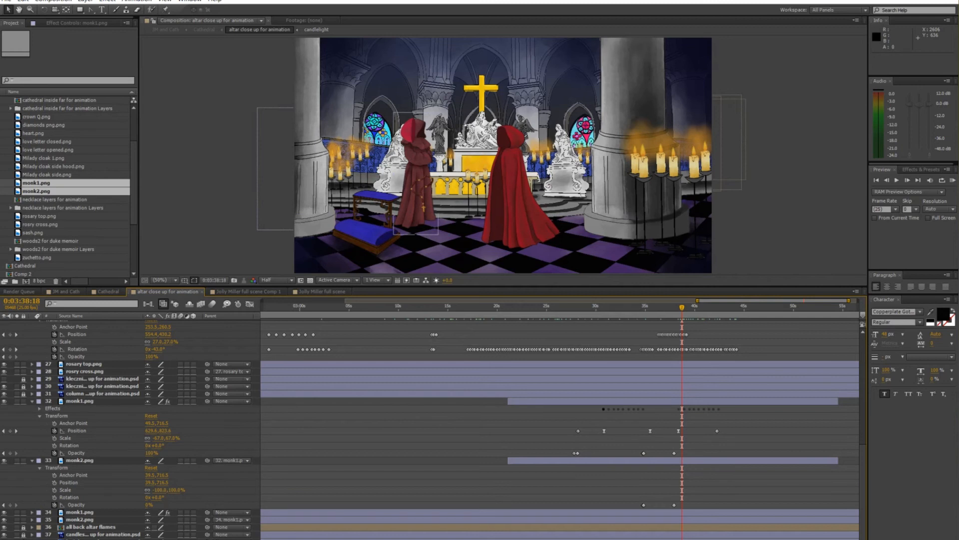
Copy the duplicated monk1.png's last position keyframe at 0:03:42:07 and go back to the start of its walk
left_click(717, 431)
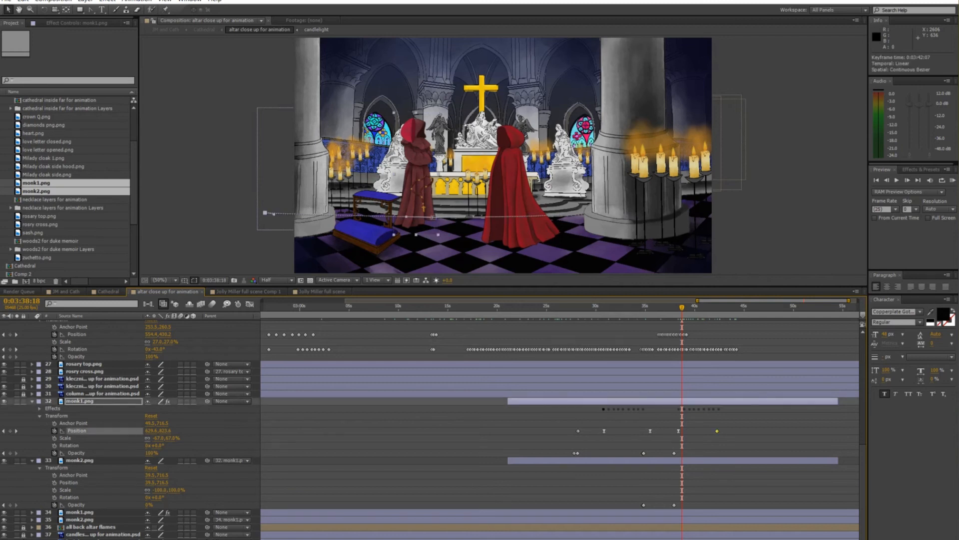
key("ctrl+c")
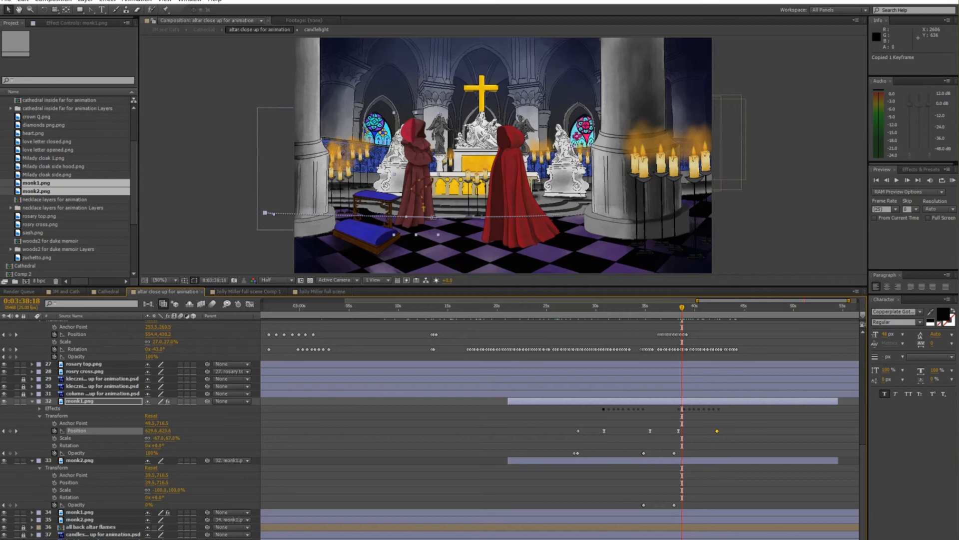
left_click_drag(579, 307, 637, 306)
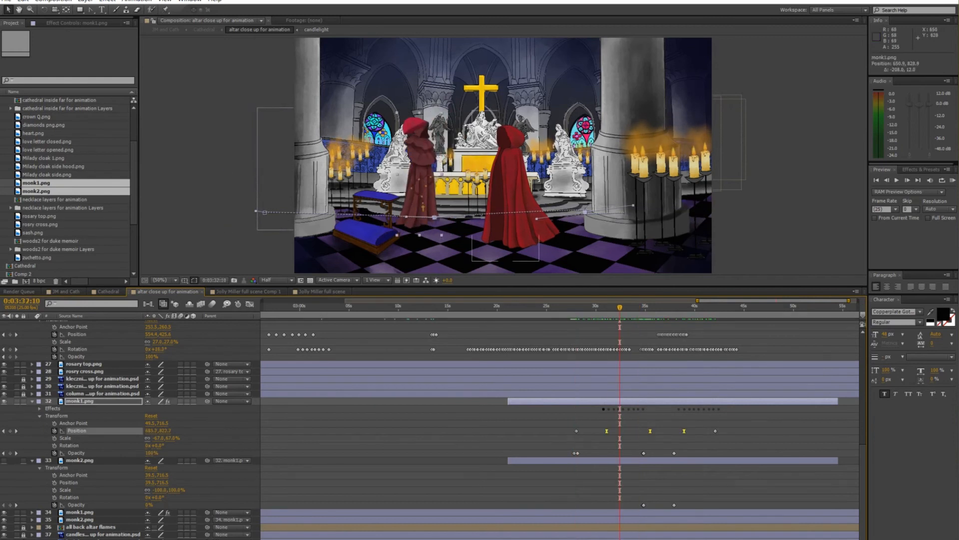
Expose the duplicate's Puppet Pin 5 keyframes and slide both duplicated monk layers to start at about 0:03:25
left_click(40, 409)
left_click(47, 416)
left_click(55, 438)
left_click(62, 460)
left_click(70, 468)
scroll(107, 450, "down", 3)
left_click(80, 502, "ctrl")
left_click_drag(630, 345, 674, 345)
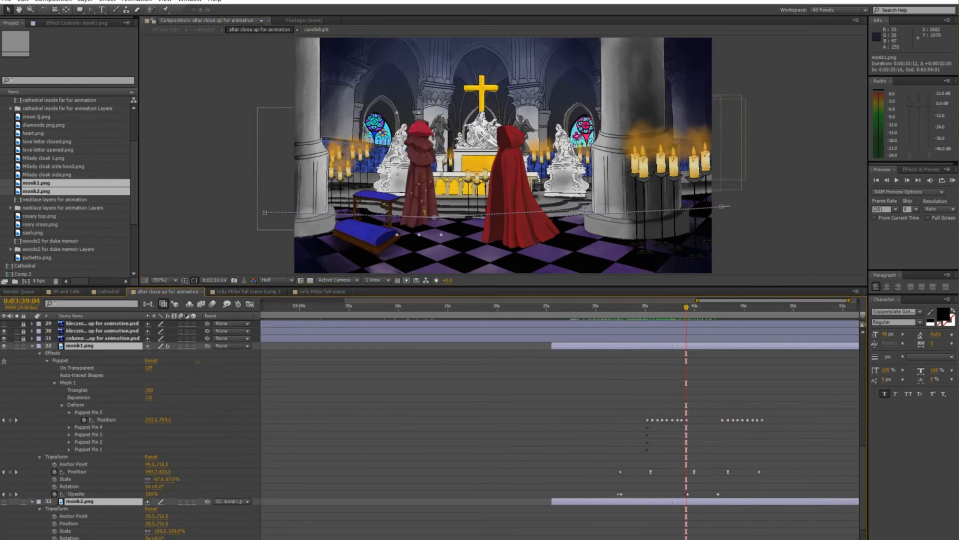
Move monk1.png's middle position keyframe to about 0:03:39:04 and shift the first Puppet Pin 5 set to end at 0:03:35:14
left_click_drag(683, 307, 685, 308)
left_click_drag(694, 471, 686, 471)
left_click_drag(642, 416, 693, 424)
left_click_drag(688, 420, 668, 420)
left_click_drag(652, 308, 663, 307)
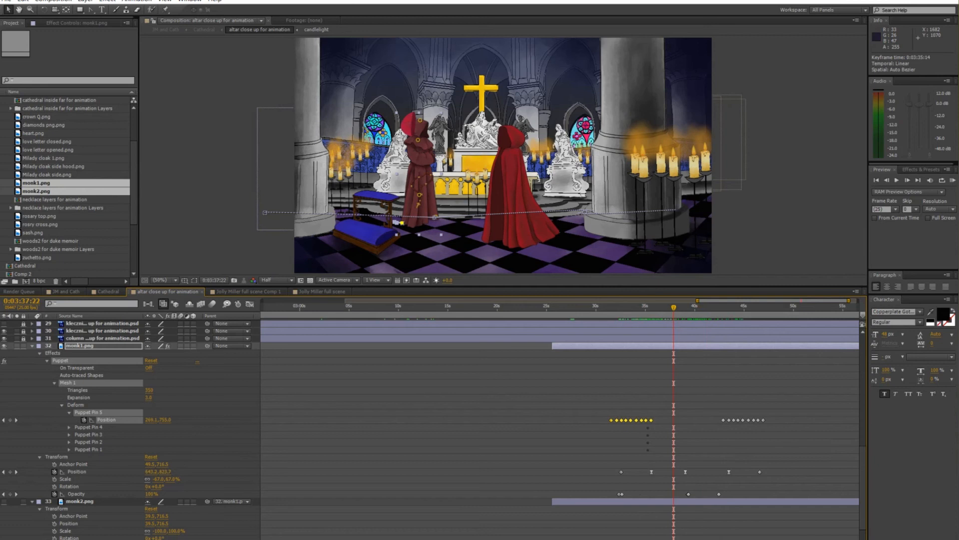
Show the duplicated monk2.png and move both monks' opacity swap keyframes earlier, starting at 0:03:36:20
key("equal")
scroll(107, 450, "down", 2)
left_click(4, 460)
left_click_drag(517, 448, 594, 509)
left_click_drag(525, 453, 474, 453)
Try flipping monk2.png horizontally, undo it, and toggle the visibility of the two original monk layers
right_click(111, 461)
key("ctrl+z")
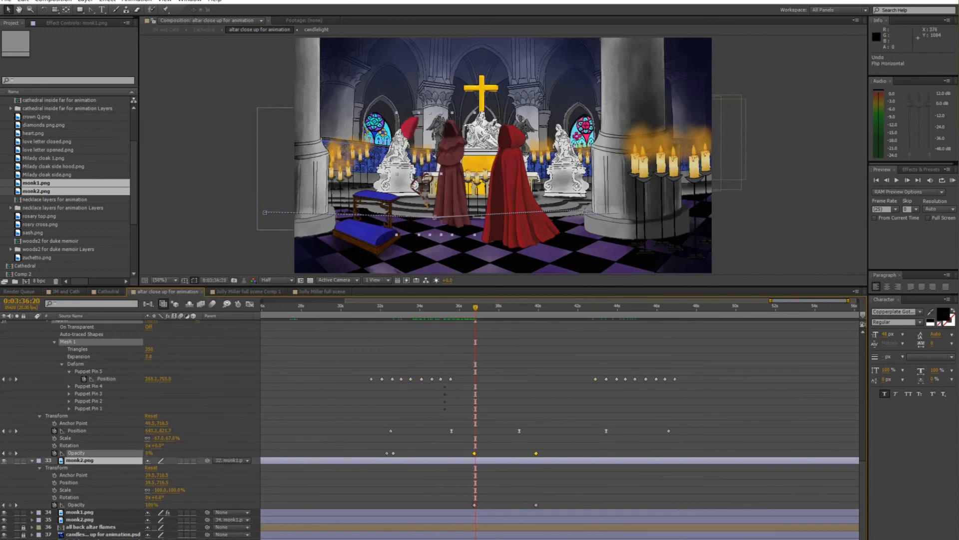
left_click(4, 513)
left_click(4, 519)
left_click(79, 460)
left_click(73, 475)
Try pasting the first set of Puppet Pin 5 keyframes at about 0:03:38:16
left_click_drag(457, 307, 511, 307)
left_click_drag(365, 374, 456, 383)
key("ctrl+v")
left_click_drag(510, 307, 391, 308)
key("ctrl+z")
Select monk1.png's middle position keyframe and nudge its motion path point slightly downward
left_click(607, 431)
left_click(520, 430)
left_click_drag(441, 214, 442, 218)
Keyframe monk1.png's rotation at about 0:03:38:08, and set a 0° rotation keyframe at about 0:03:43:06
left_click_drag(391, 307, 505, 307)
left_click(77, 446)
left_click(54, 445)
left_click_drag(505, 308, 576, 307)
left_click(158, 445)
type("0")
left_click_drag(576, 446, 602, 445)
Move the second Puppet Pin 5 set to start at about 0:03:39:12, paste another set at about 0:03:43:10, and preview
left_click_drag(576, 308, 474, 307)
left_click_drag(596, 379, 528, 379)
left_click_drag(524, 307, 606, 307)
key("ctrl+v")
left_click(953, 180)
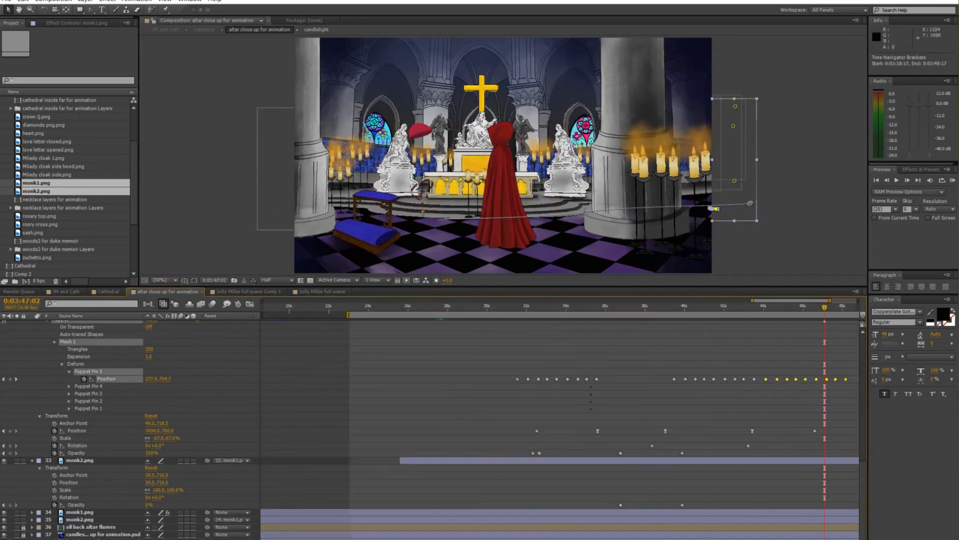
Delete monk1.png's second position keyframe, move the next to 0:03:38:06 and the first to about 0:03:31, and preview
left_click(462, 307)
left_click(435, 431)
key("Delete")
left_click_drag(463, 308, 483, 307)
left_click_drag(504, 431, 488, 430)
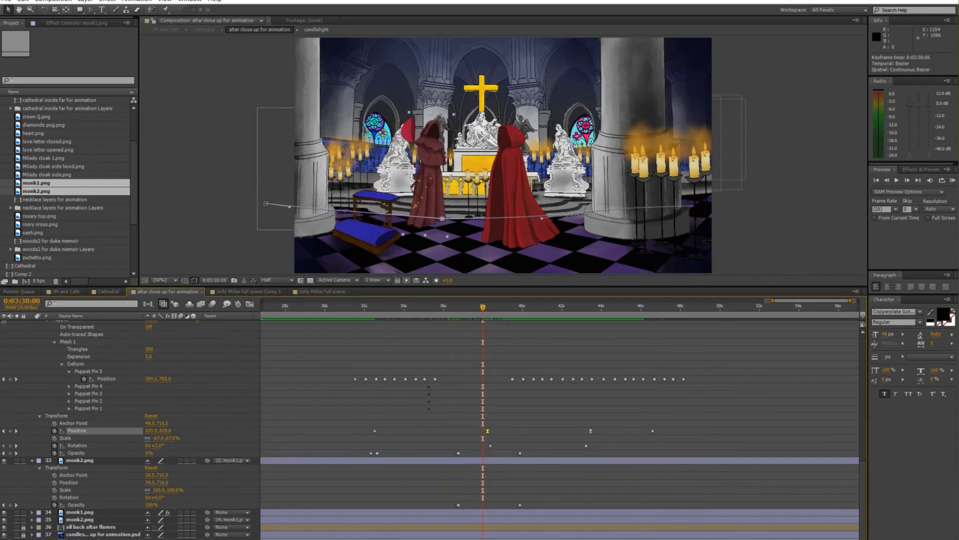
left_click_drag(375, 431, 343, 430)
left_click(953, 180)
Shift both monks' swap opacity keyframes and monk1.png's first rotation keyframe about one second later
left_click_drag(425, 307, 452, 308)
left_click_drag(449, 450, 530, 509)
left_click_drag(453, 308, 490, 307)
left_click(490, 446, "shift")
left_click_drag(458, 453, 418, 431)
Move monk1.png's first three position keyframes to about 0:03:32:21, 0:03:35:17 and 0:03:42:20, and its starting opacity pair to about 0:03:30:16
mouse_move(591, 431)
left_mouse_down()
mouse_move(553, 431)
mouse_move(578, 431)
left_mouse_up()
left_click_drag(366, 450, 383, 457)
left_click_drag(371, 453, 337, 454)
left_click_drag(344, 430, 381, 430)
left_click_drag(417, 430, 437, 431)
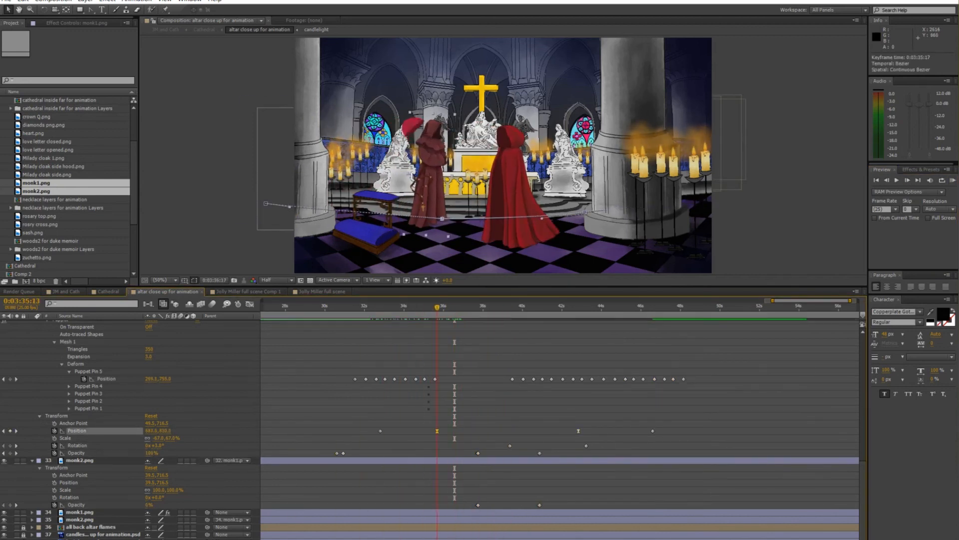
Move the swap-back opacity keyframes of both monks to about 0:03:40:08 and preview the result
left_click(953, 180)
left_click_drag(482, 307, 524, 307)
left_click_drag(533, 449, 547, 509)
left_click_drag(540, 453, 528, 453)
left_click(954, 180)
Delete monk1.png's position keyframe at 0:03:35:17 and move the following one to about 0:03:43:17
left_click_drag(525, 308, 474, 307)
left_click(437, 431)
left_click(953, 180)
key("Delete")
left_click_drag(579, 431, 596, 431)
Move the monk closer to the kneeler at about 0:03:38:18 and fine-tune the motion path's outer point and handle
left_click_drag(473, 307, 497, 307)
left_click_drag(419, 170, 382, 169)
left_click_drag(265, 203, 263, 206)
left_click_drag(331, 212, 330, 209)
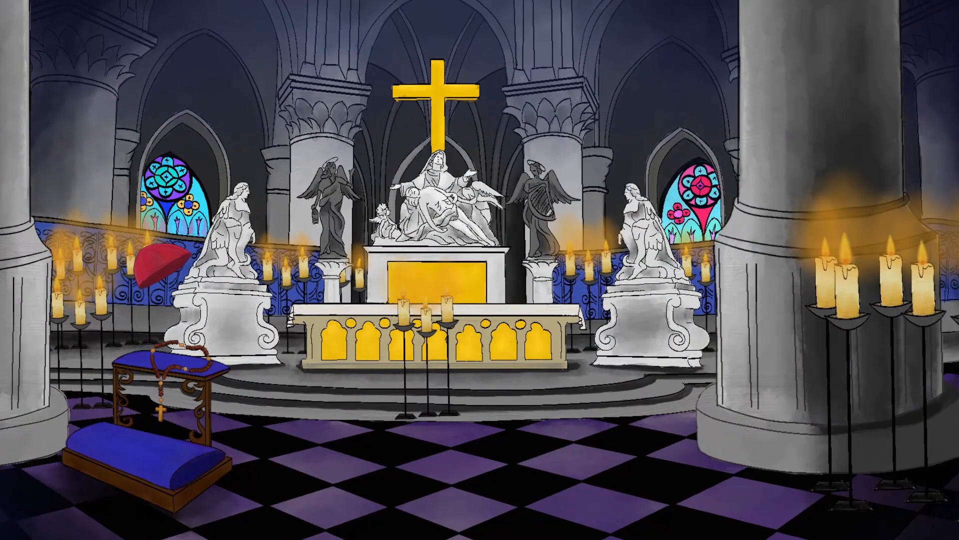